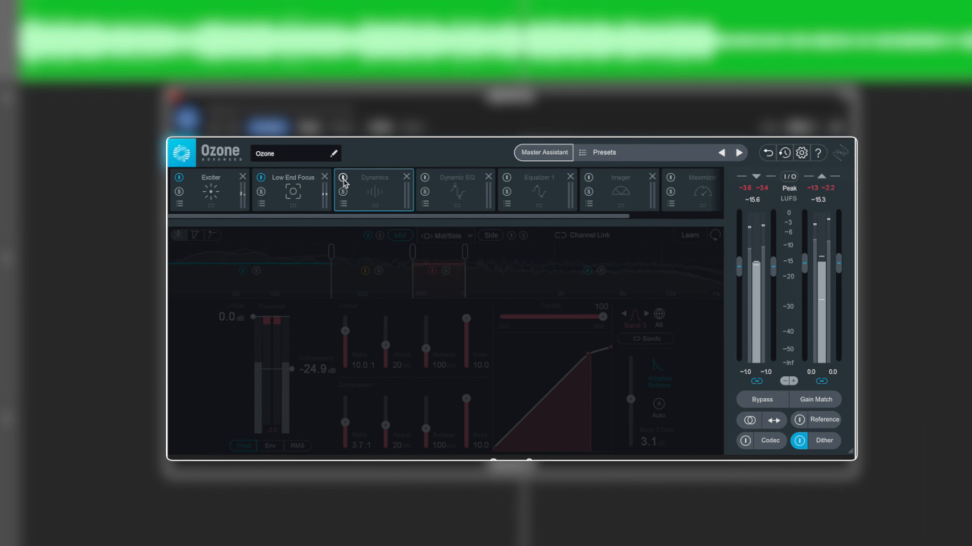
# Enable the Dynamics and Dynamic EQ modules and play the track through them
pyautogui.click(343, 179)
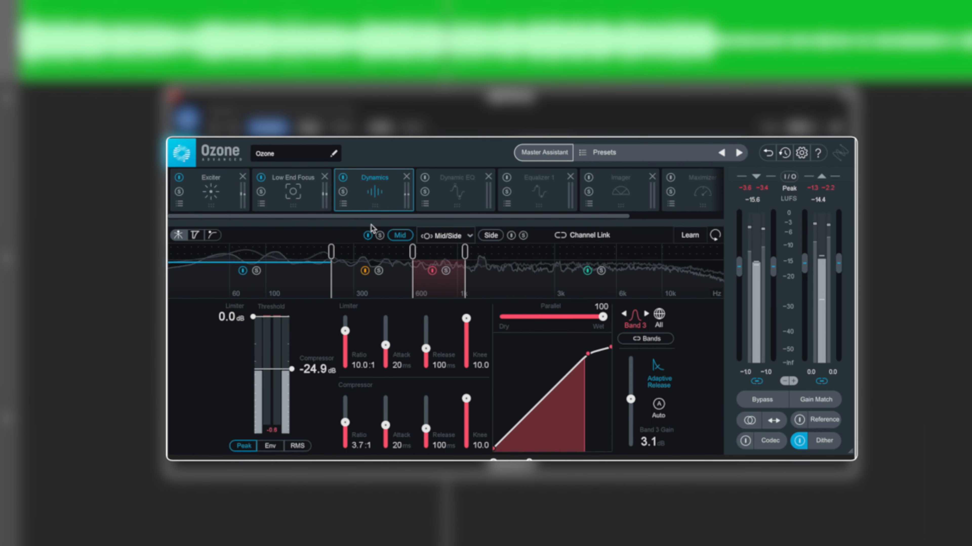
pyautogui.click(445, 183)
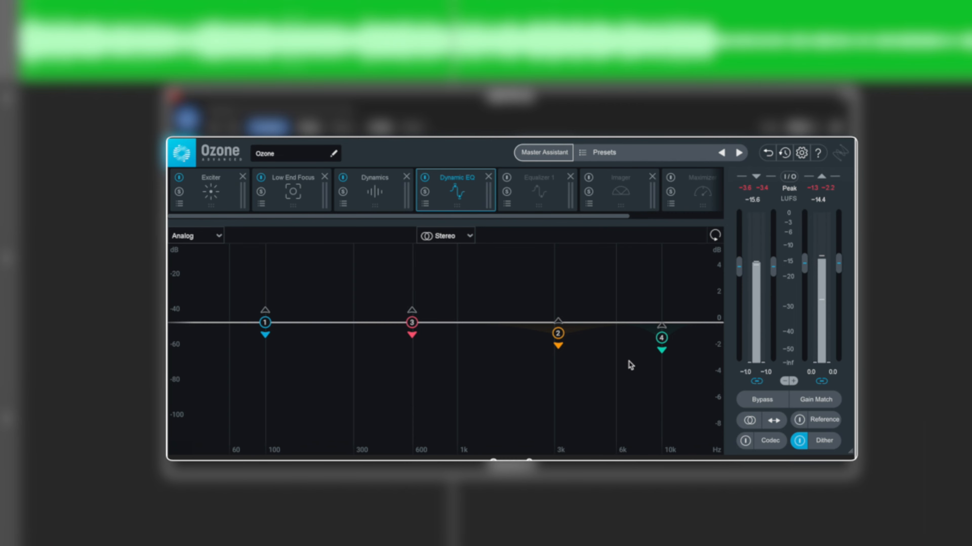
pyautogui.press('space')
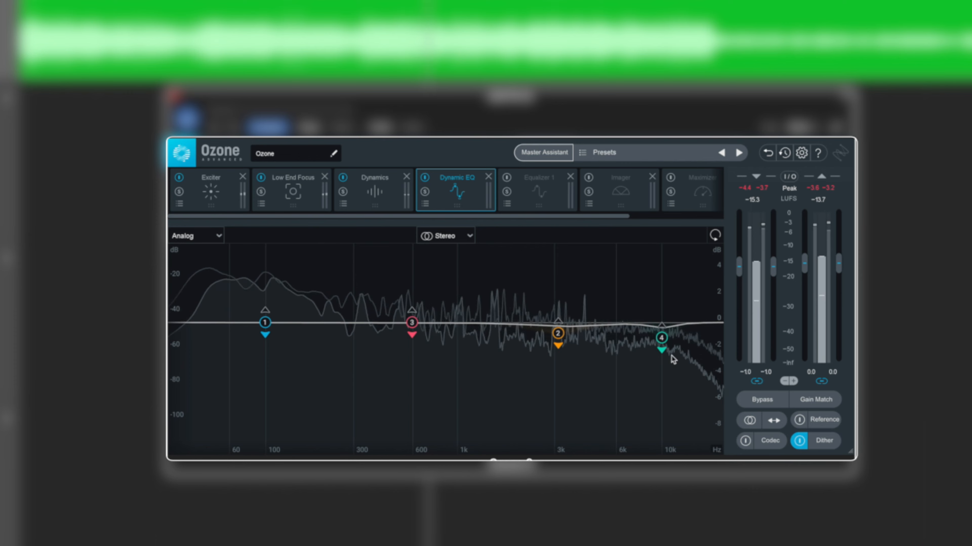
# Audition Dynamic EQ band 4 in solo at 10077 Hz and inspect band 2 at 3158 Hz
pyautogui.click(661, 338)
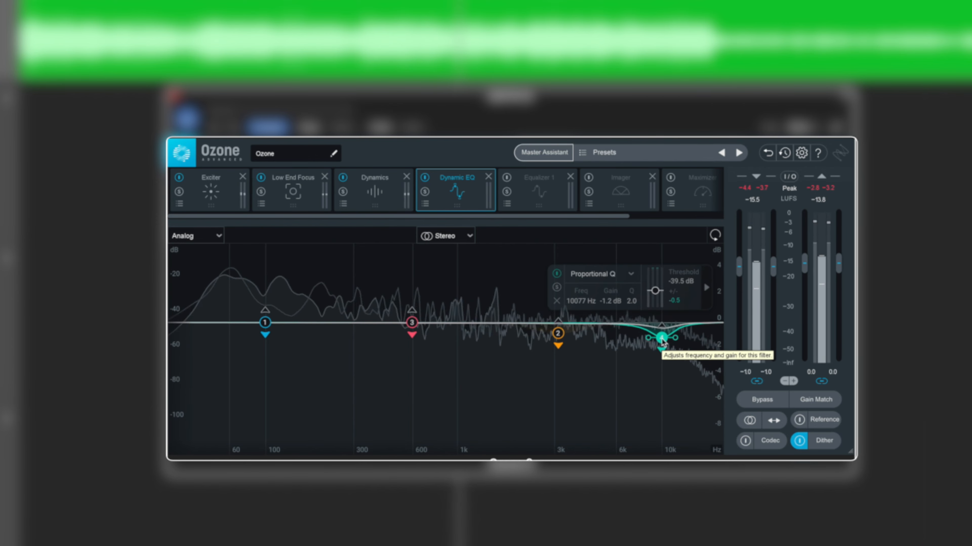
pyautogui.keyDown('alt'); pyautogui.click(661, 338); pyautogui.keyUp('alt')
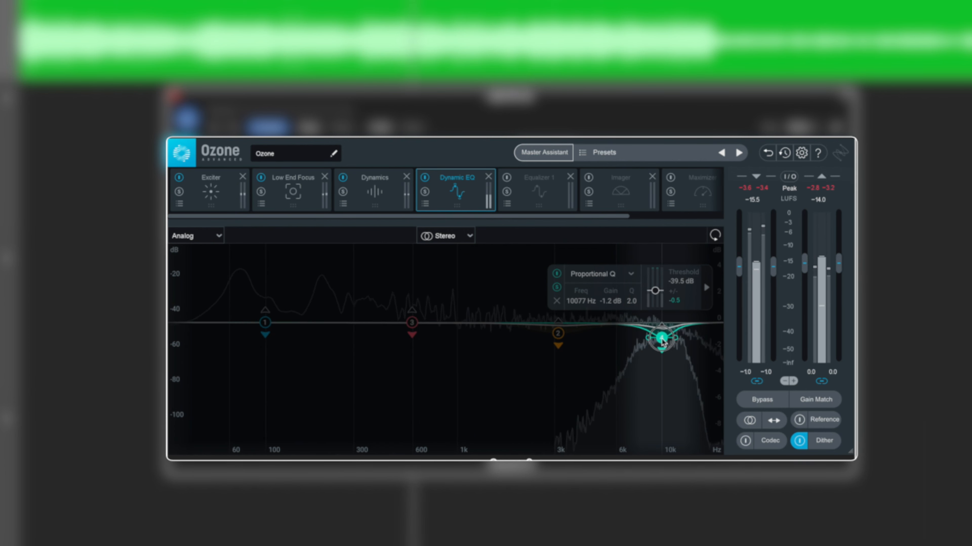
pyautogui.click(558, 334)
pyautogui.moveTo(558, 334); pyautogui.dragTo(558, 334)
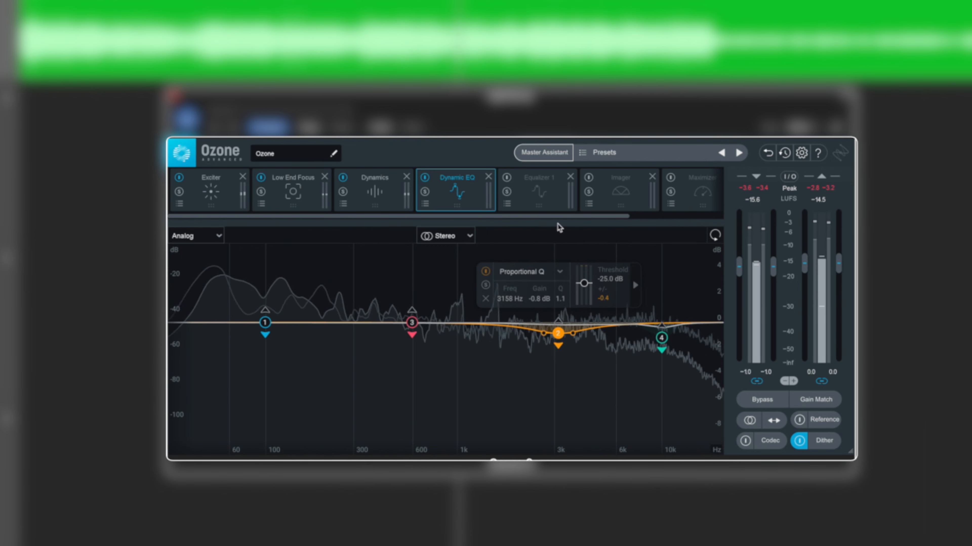
# Enable the Equalizer 1 module and audition its band 4 at 520 Hz in solo
pyautogui.click(531, 183)
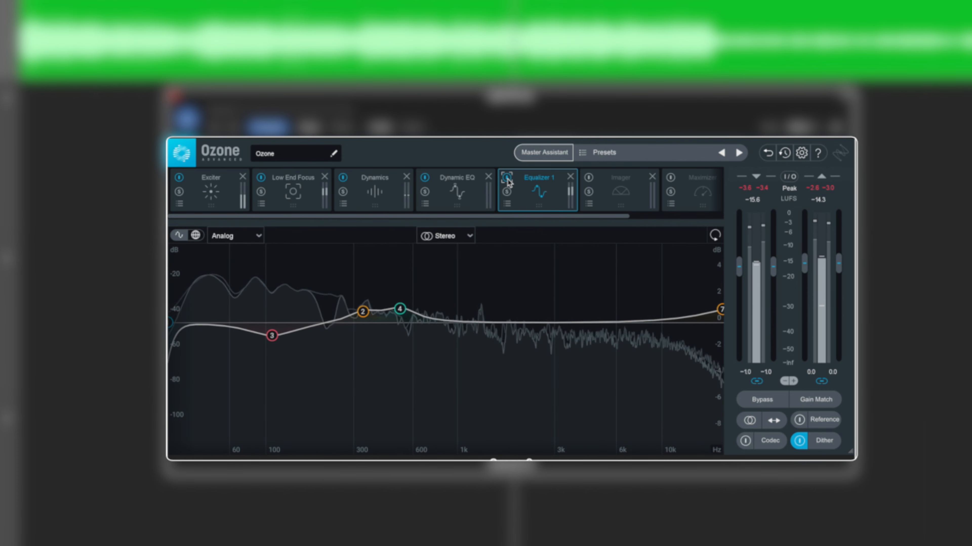
pyautogui.press('space')
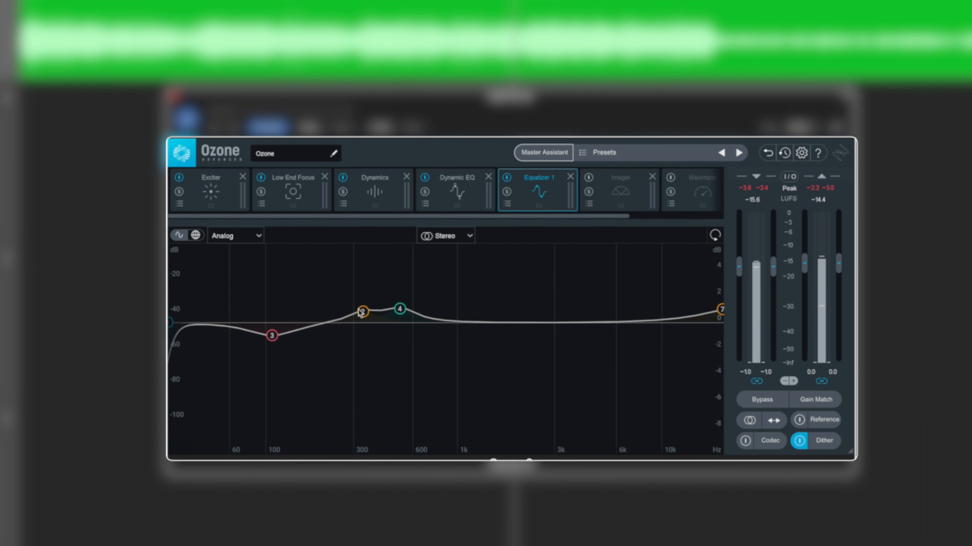
pyautogui.click(399, 311)
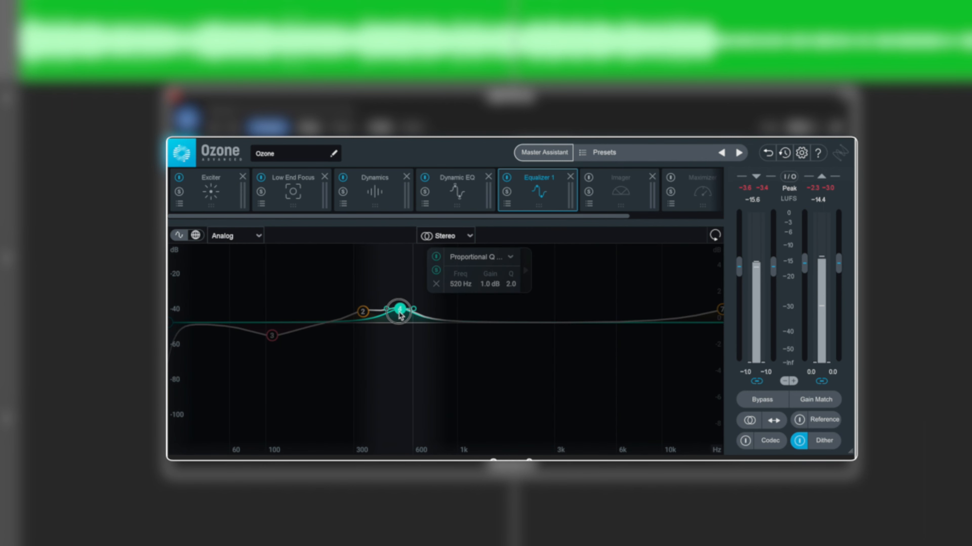
pyautogui.keyDown('alt'); pyautogui.click(399, 313); pyautogui.keyUp('alt')
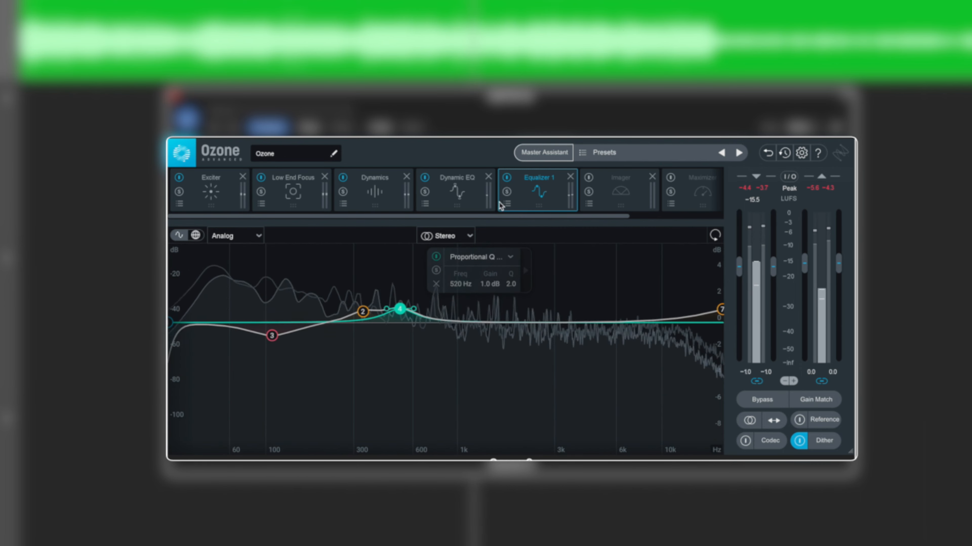
# Compare the playing track with Equalizer 1 bypassed and active, and inspect the settings of its bands 2 and 3
pyautogui.click(506, 178)
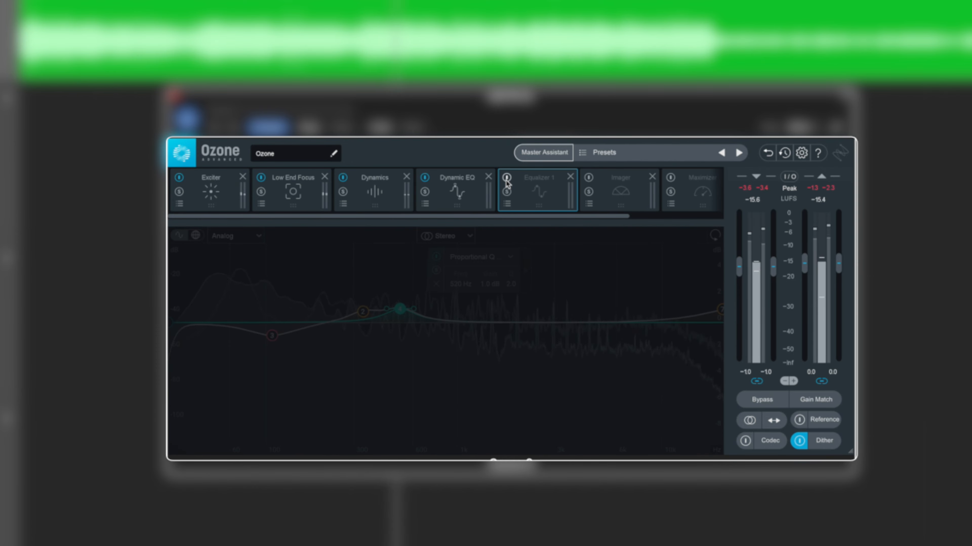
pyautogui.click(506, 178)
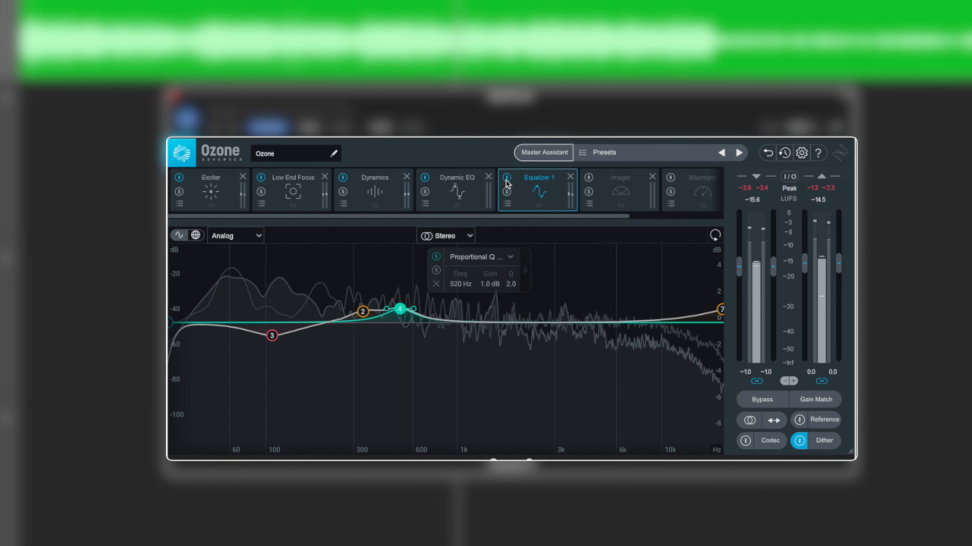
pyautogui.click(506, 178)
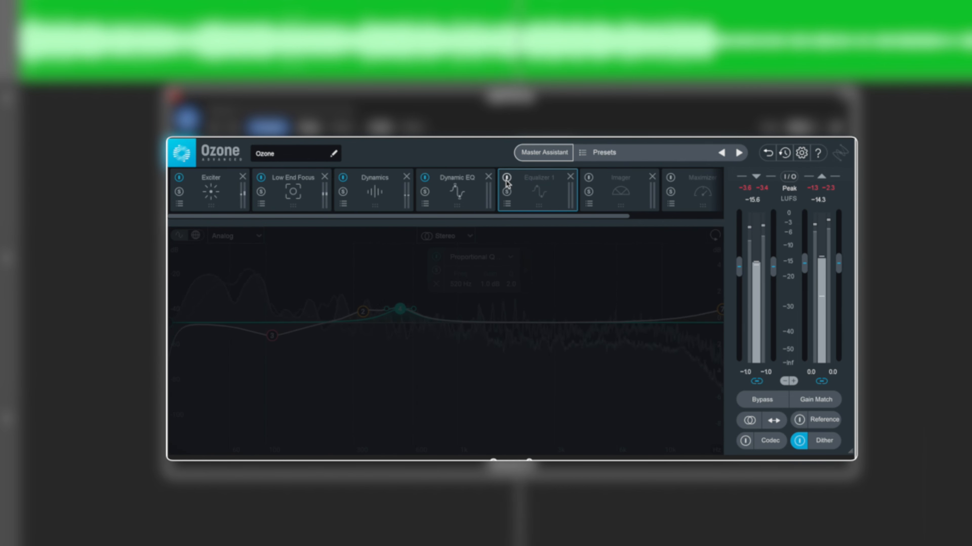
pyautogui.click(506, 179)
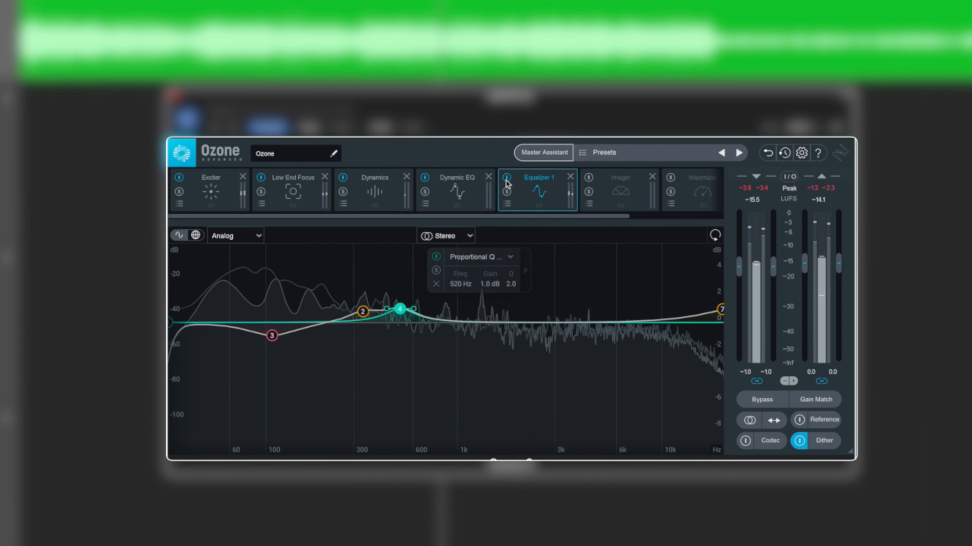
pyautogui.press('space')
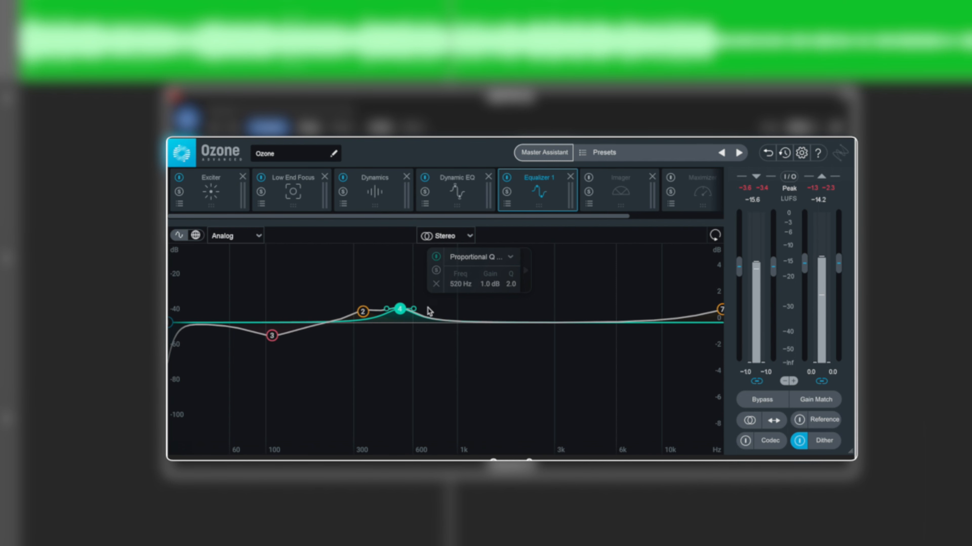
pyautogui.click(362, 311)
pyautogui.click(272, 336)
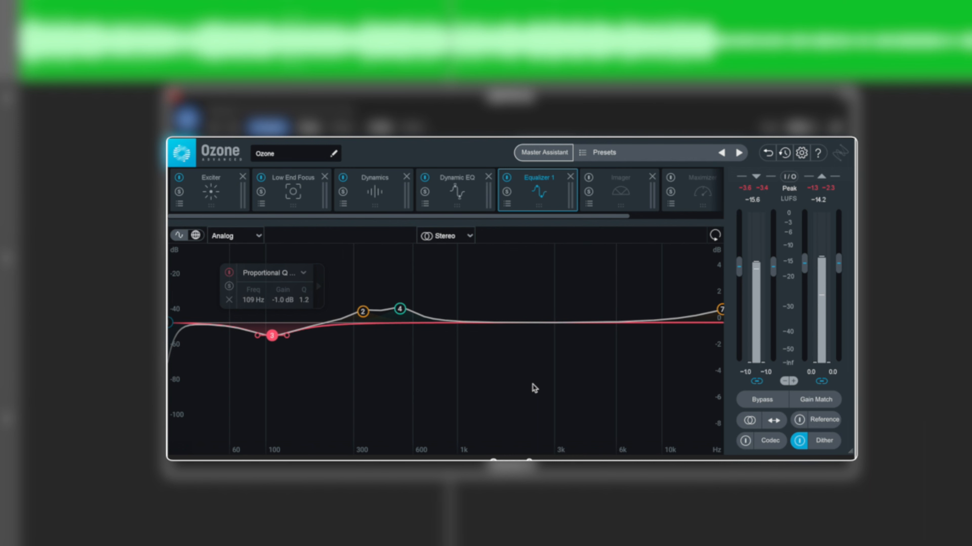
# Enable the Imager module and compare the playing mix in mono and stereo, including its low band in solo
pyautogui.click(588, 184)
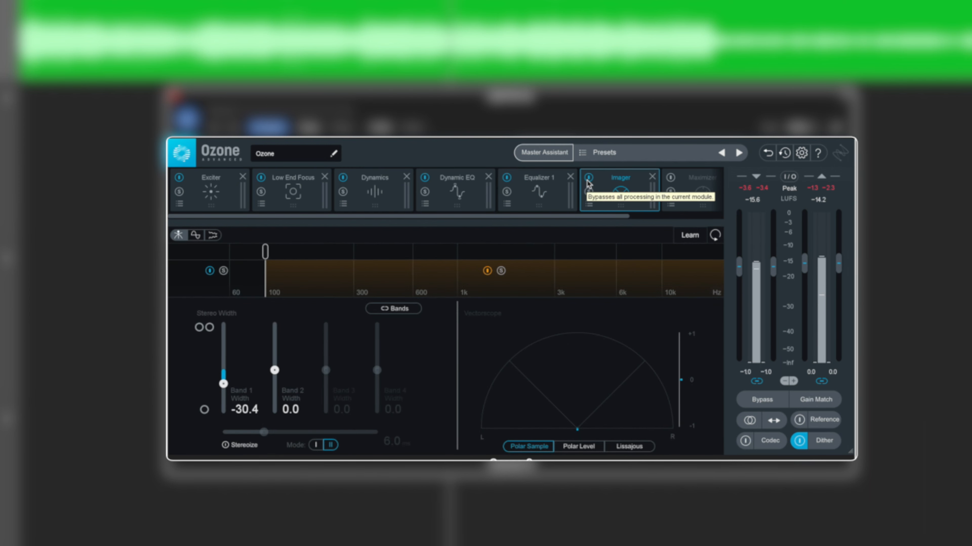
pyautogui.click(748, 421)
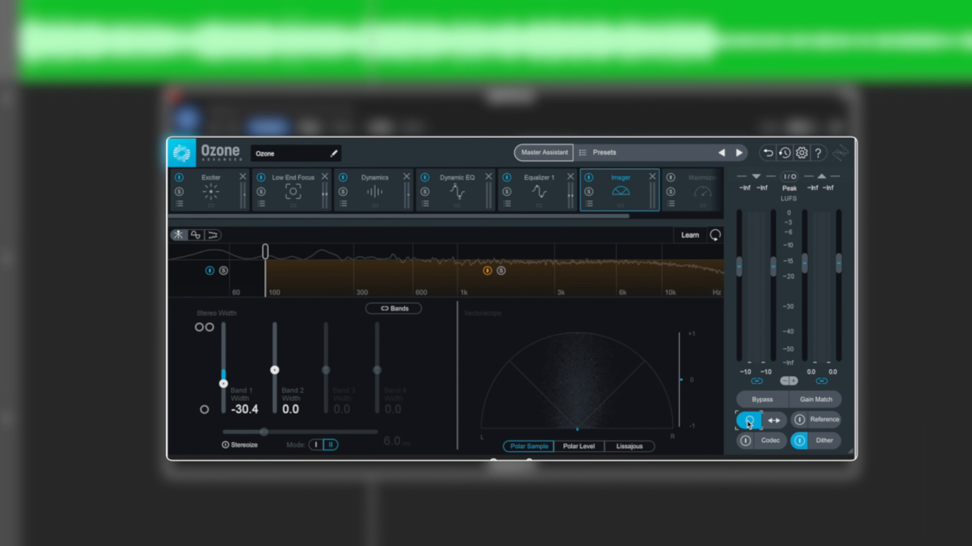
pyautogui.press('space')
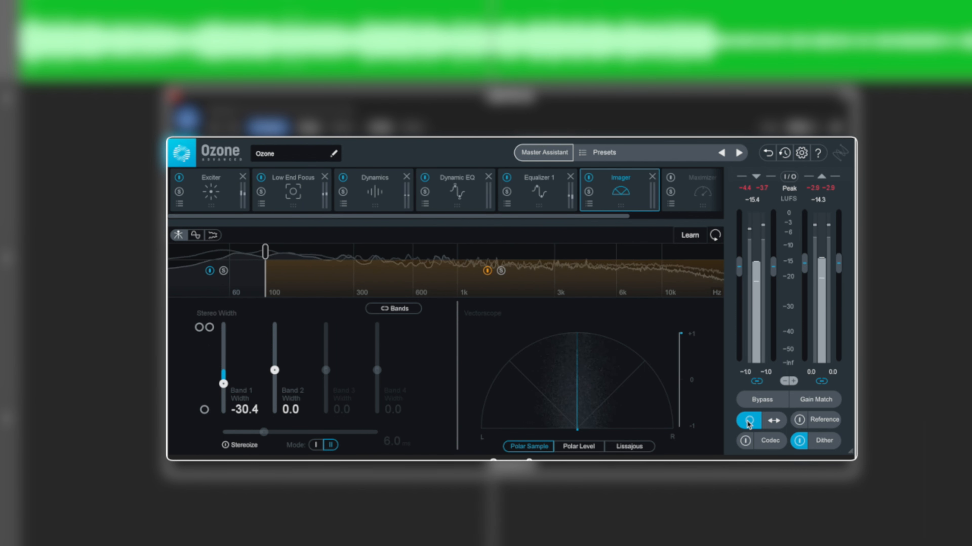
pyautogui.click(748, 421)
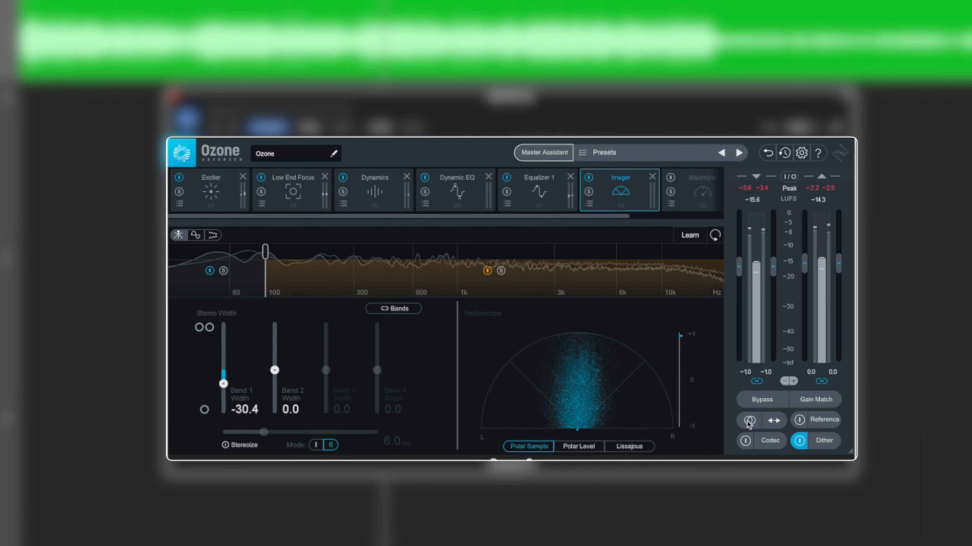
pyautogui.click(747, 421)
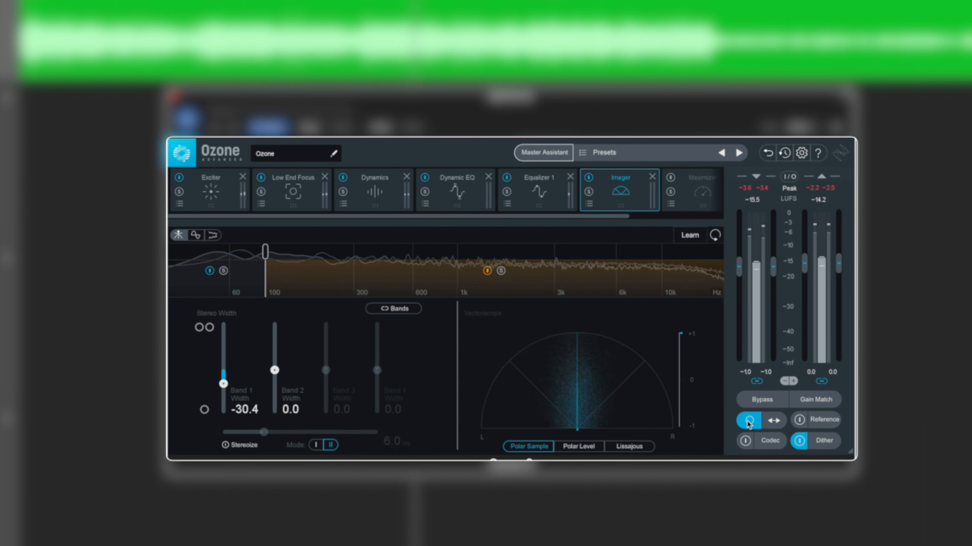
pyautogui.click(748, 421)
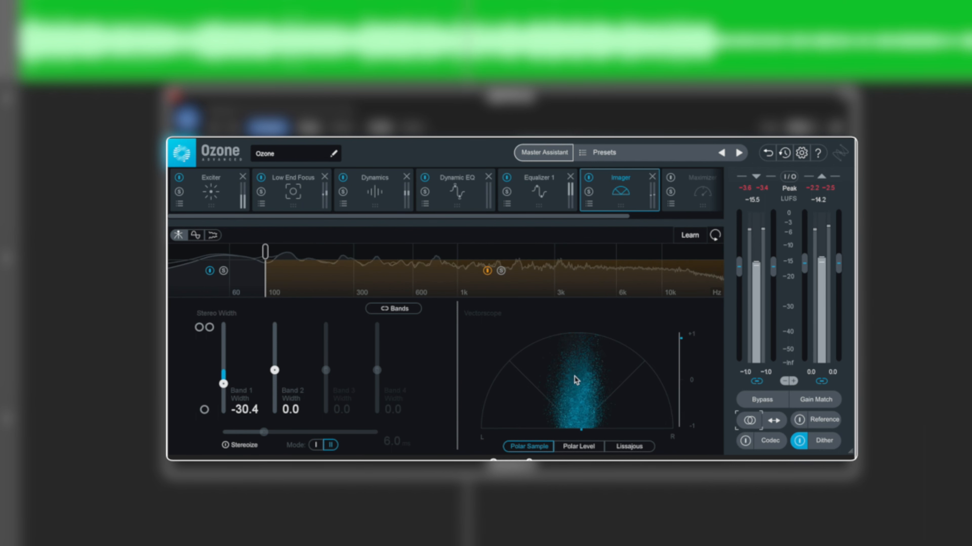
pyautogui.click(224, 271)
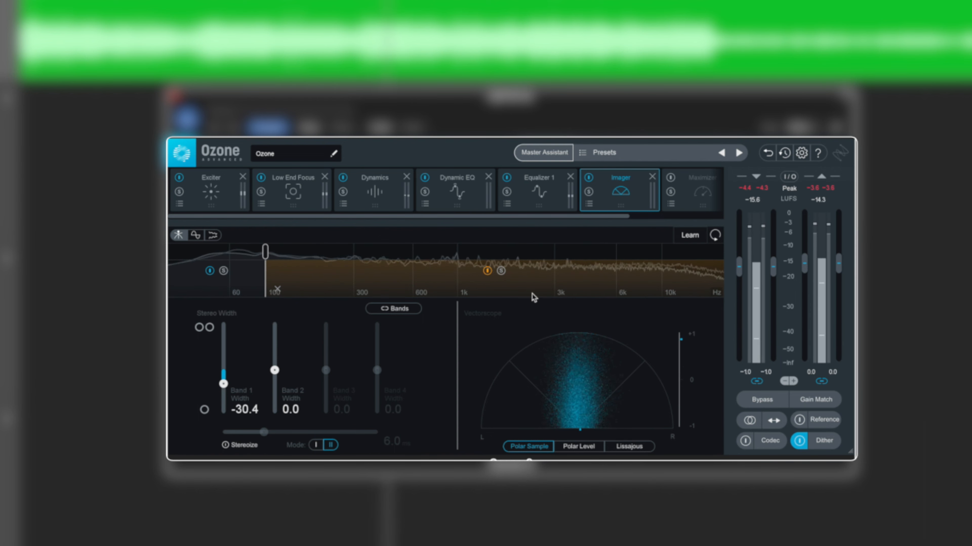
# Enable the Maximizer module and play both the loud section and the quieter passage of the track through it
pyautogui.moveTo(516, 217); pyautogui.dragTo(609, 218)
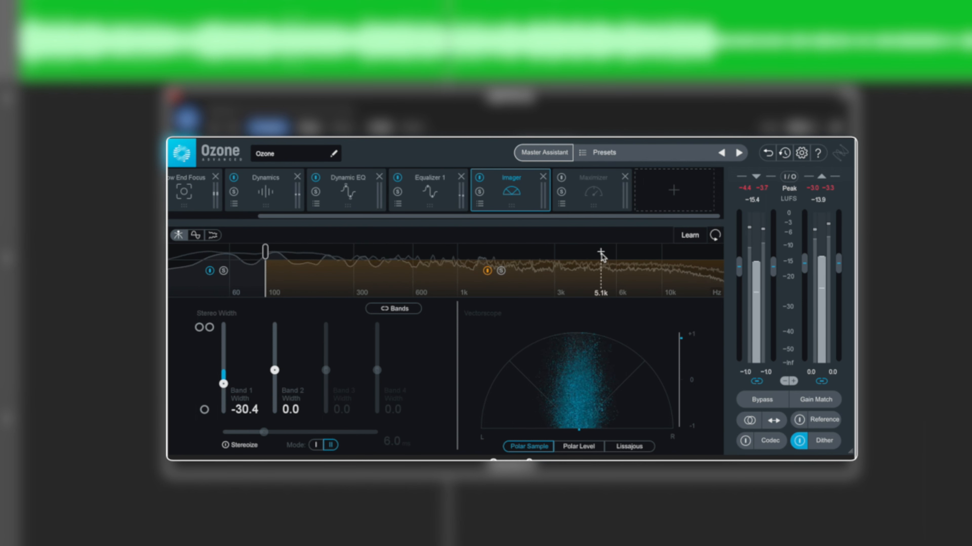
pyautogui.click(593, 183)
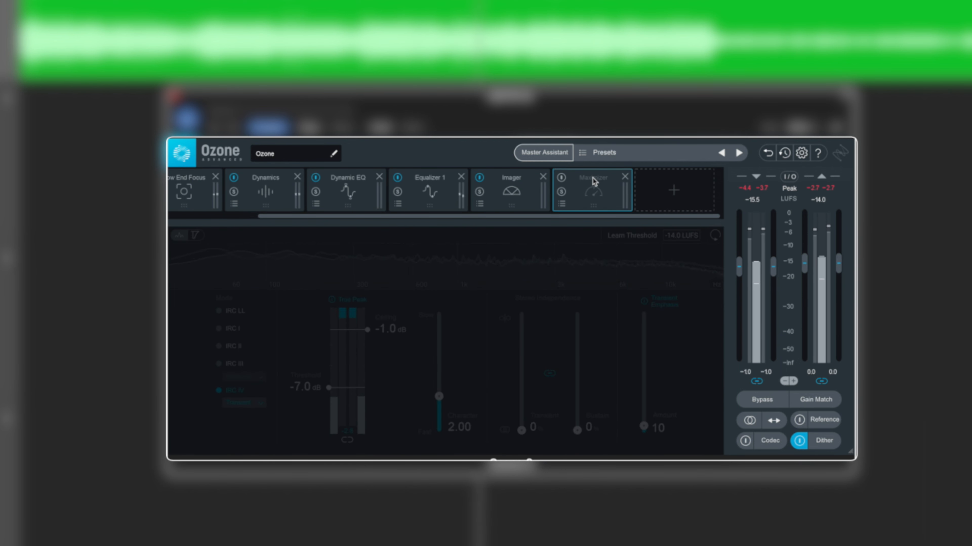
pyautogui.click(562, 178)
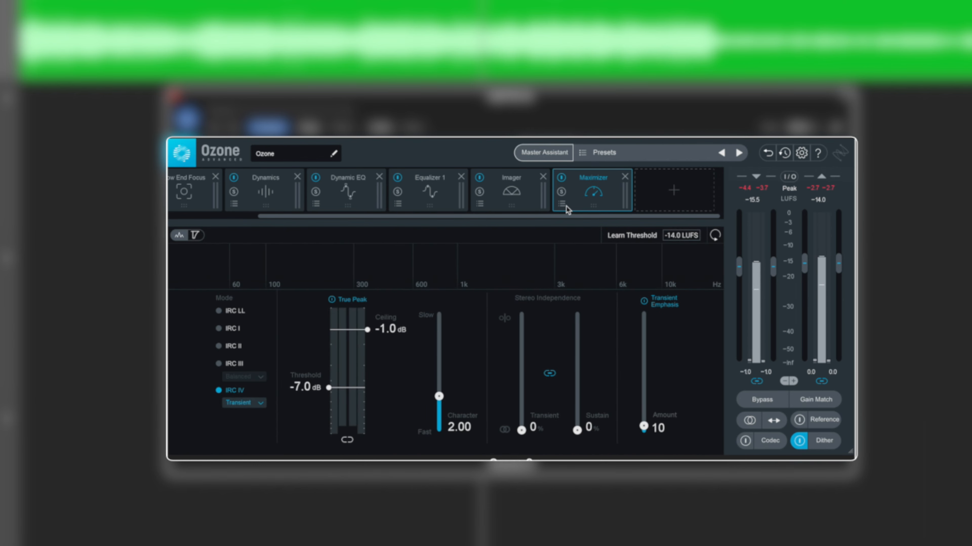
pyautogui.press('space')
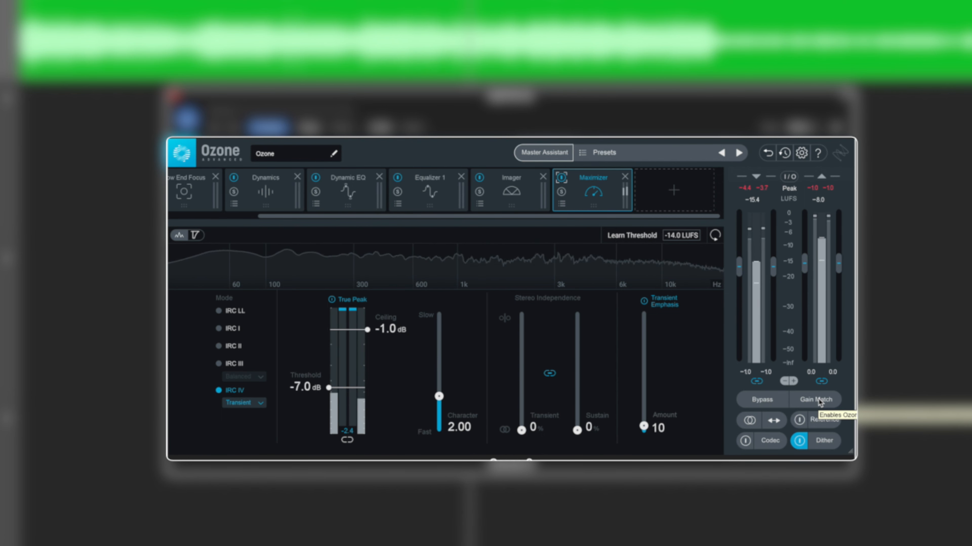
pyautogui.press('space')
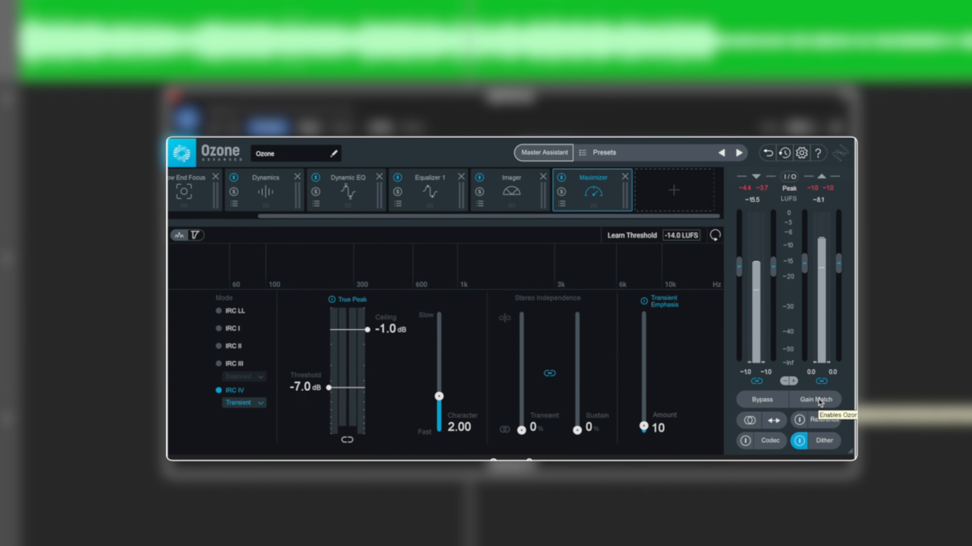
pyautogui.click(776, 2)
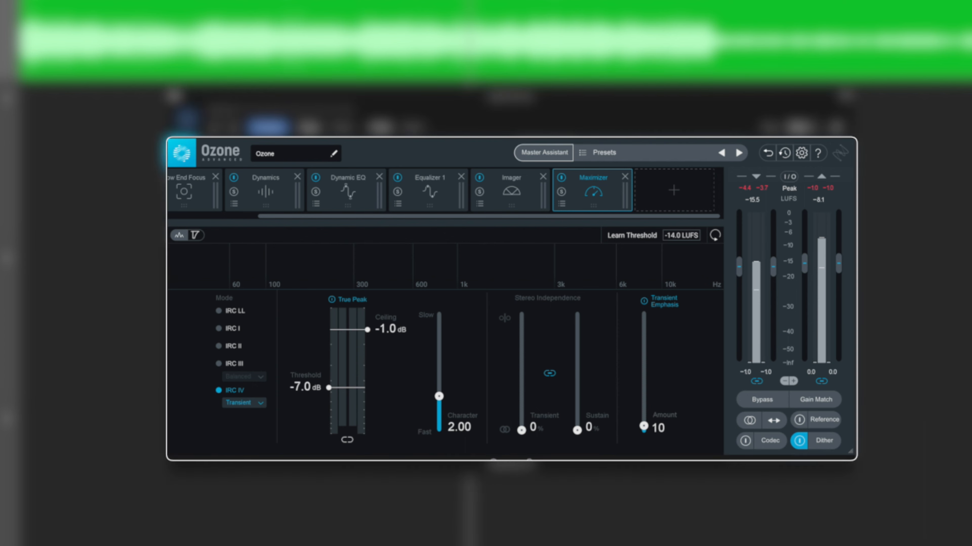
pyautogui.press('space')
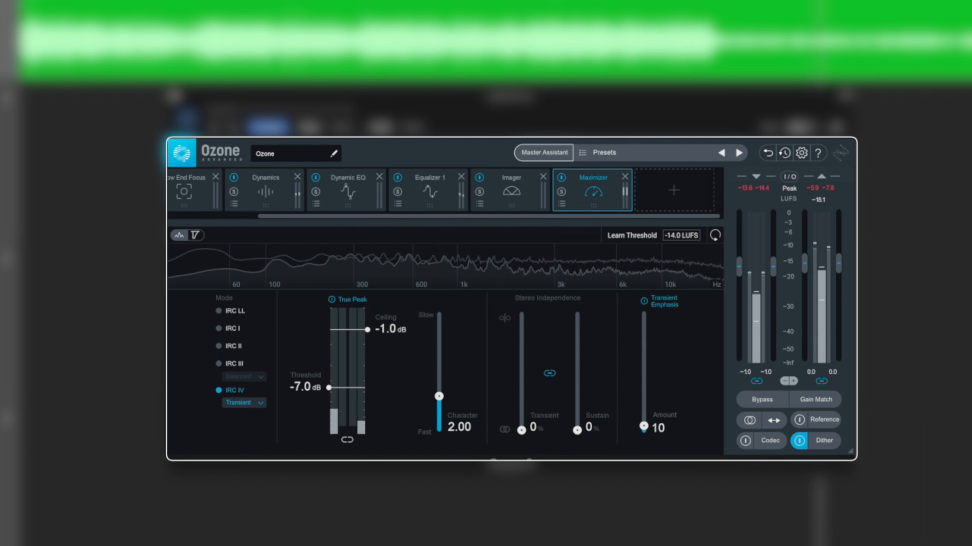
# Turn on Gain Match and bypass every module during playback, from the Maximizer back to the Exciter
pyautogui.click(813, 404)
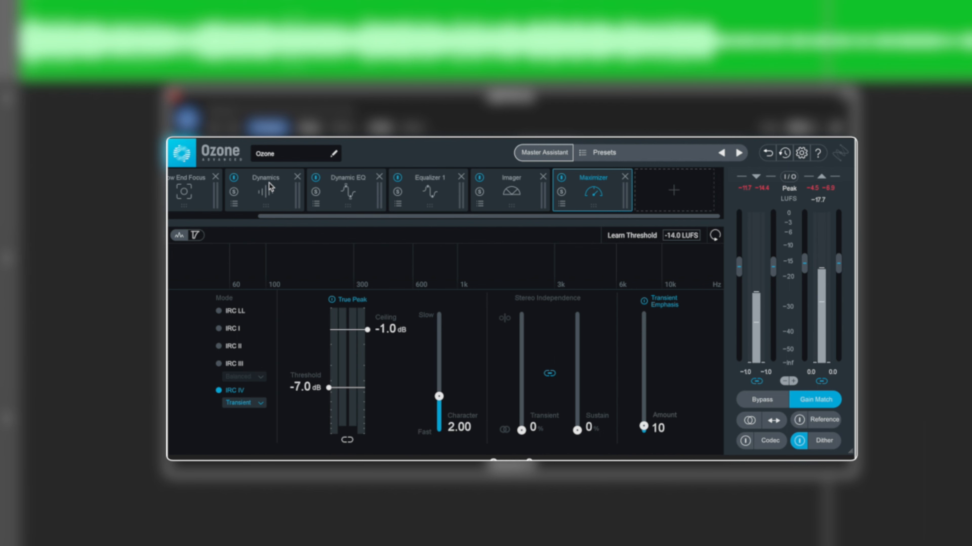
pyautogui.hscroll(-3, 577, 202)
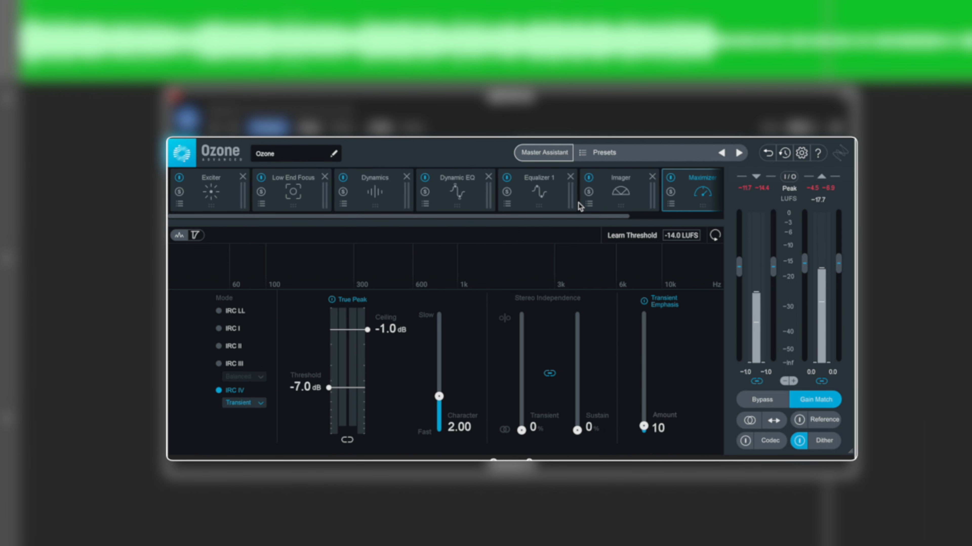
pyautogui.press('space')
pyautogui.click(670, 178)
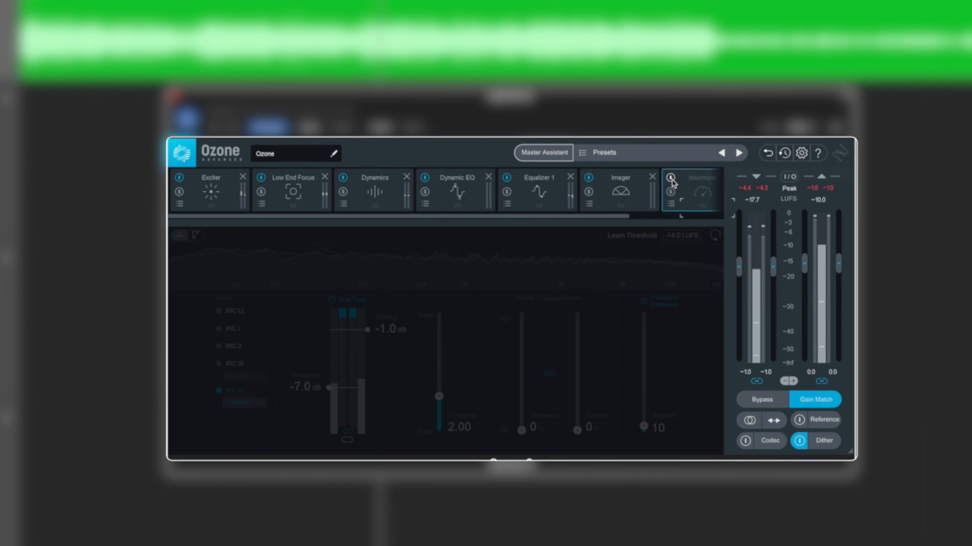
pyautogui.click(590, 178)
pyautogui.click(507, 178)
pyautogui.click(425, 177)
pyautogui.click(343, 177)
pyautogui.click(261, 179)
pyautogui.click(180, 179)
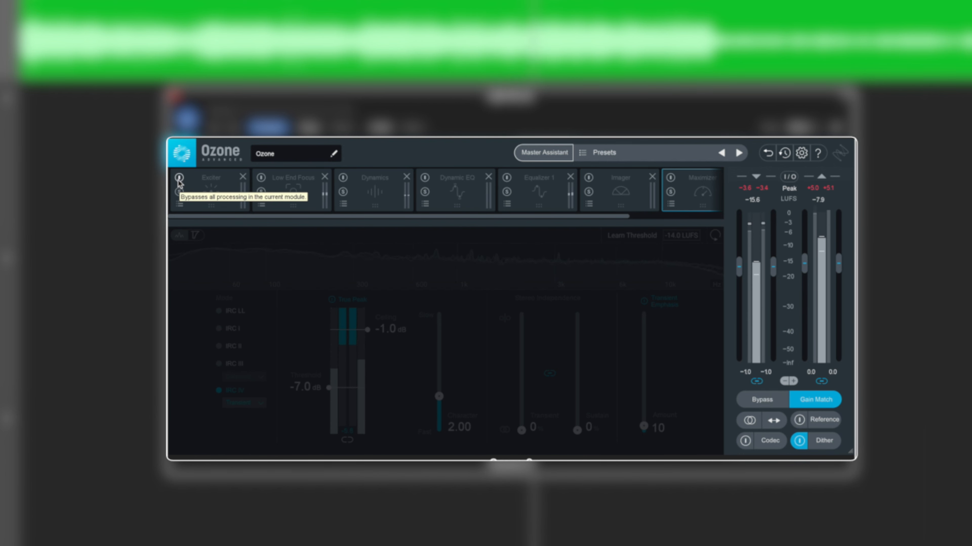
# Re-enable the modules one after another during playback, from the Exciter through to the Maximizer
pyautogui.click(179, 178)
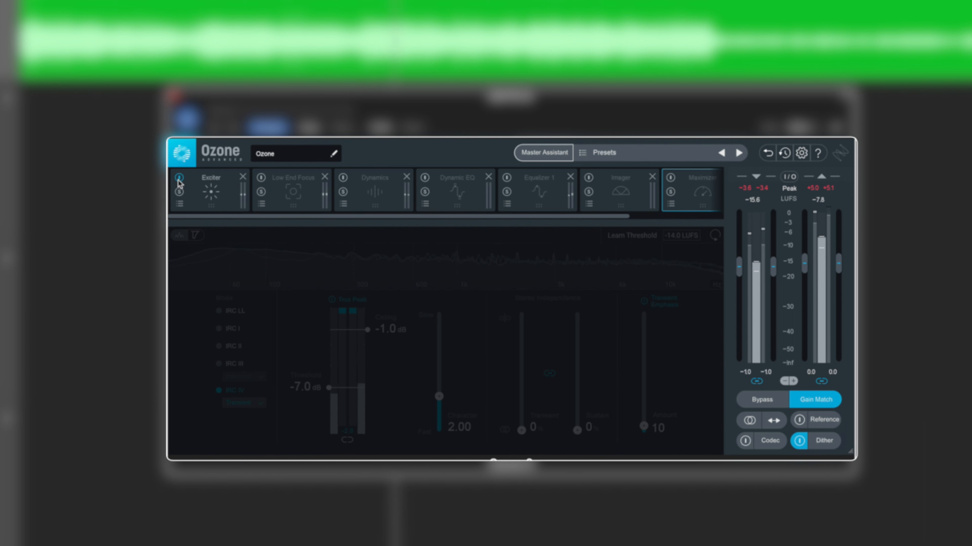
pyautogui.click(261, 180)
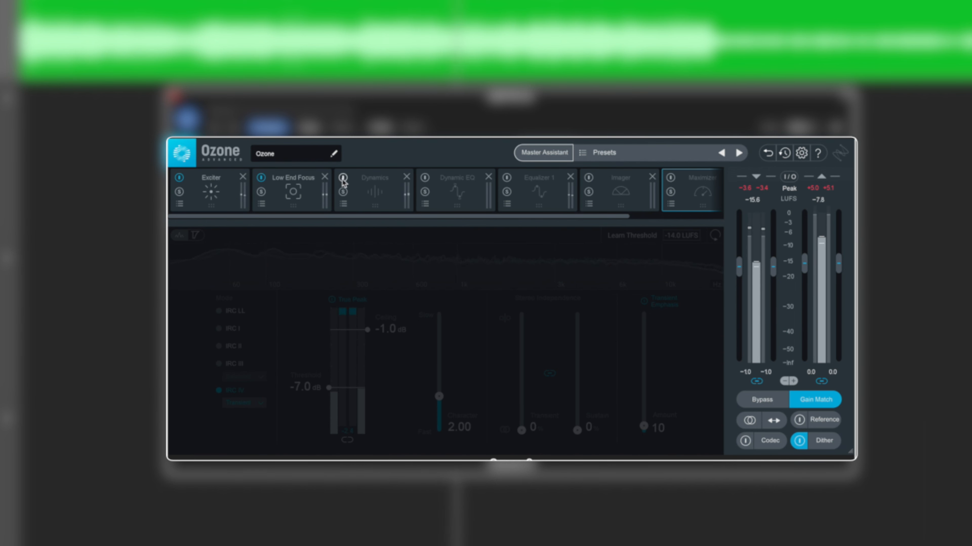
pyautogui.click(425, 179)
pyautogui.click(506, 178)
pyautogui.click(588, 179)
pyautogui.click(670, 178)
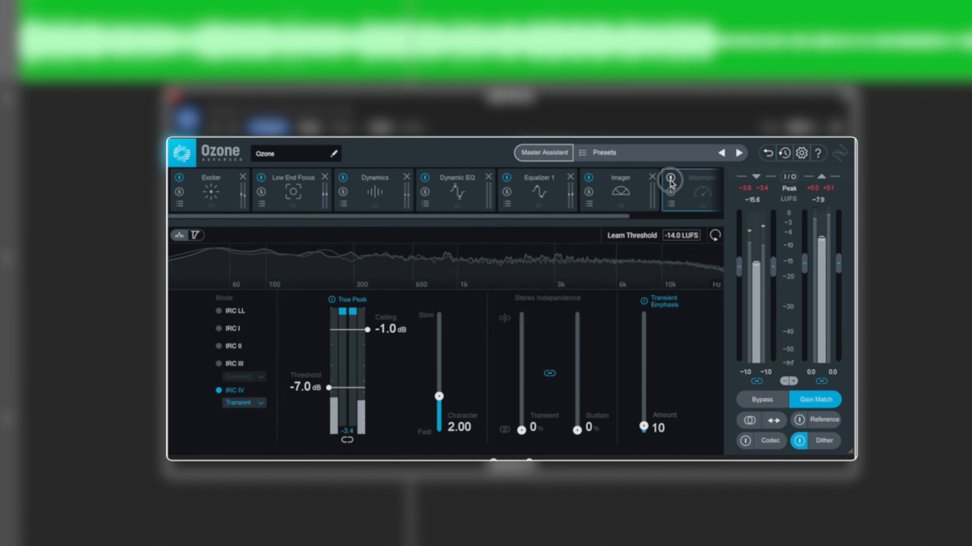